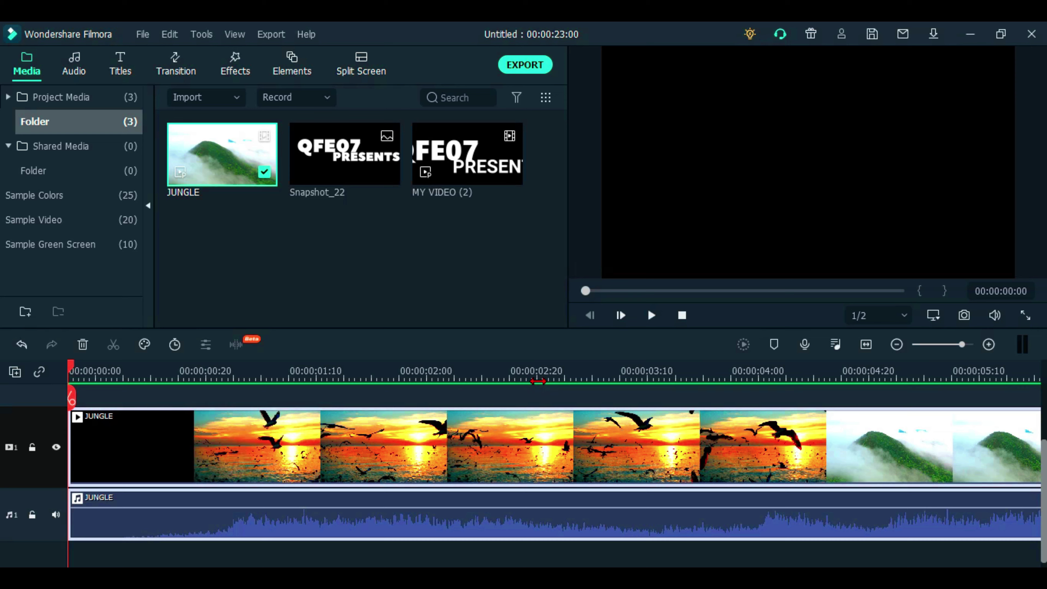
Step: Lock the video track and play the footage with the audio track muted
click(32, 448)
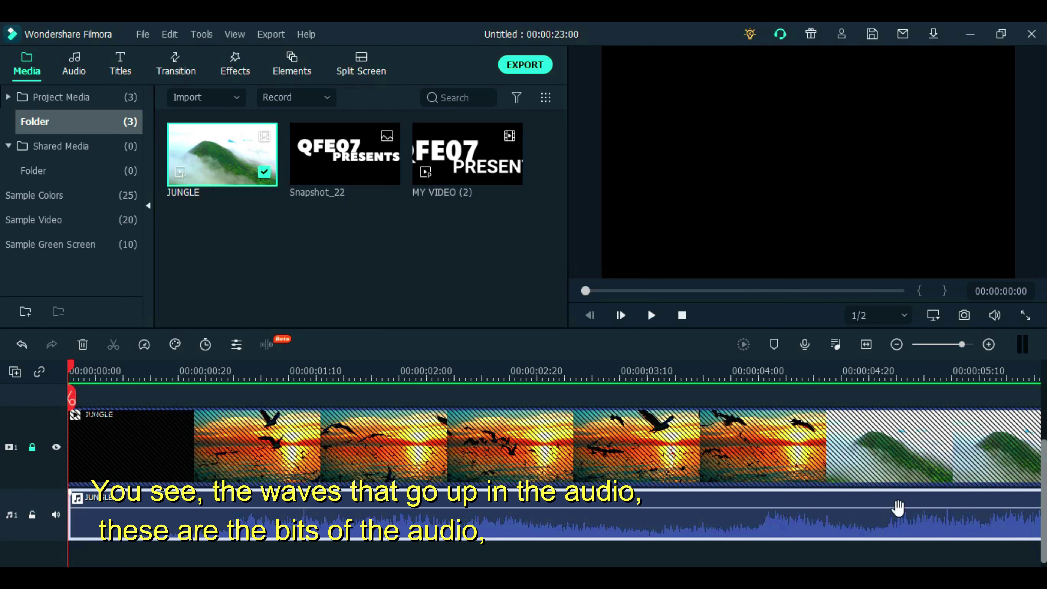
mouse_move(952, 518)
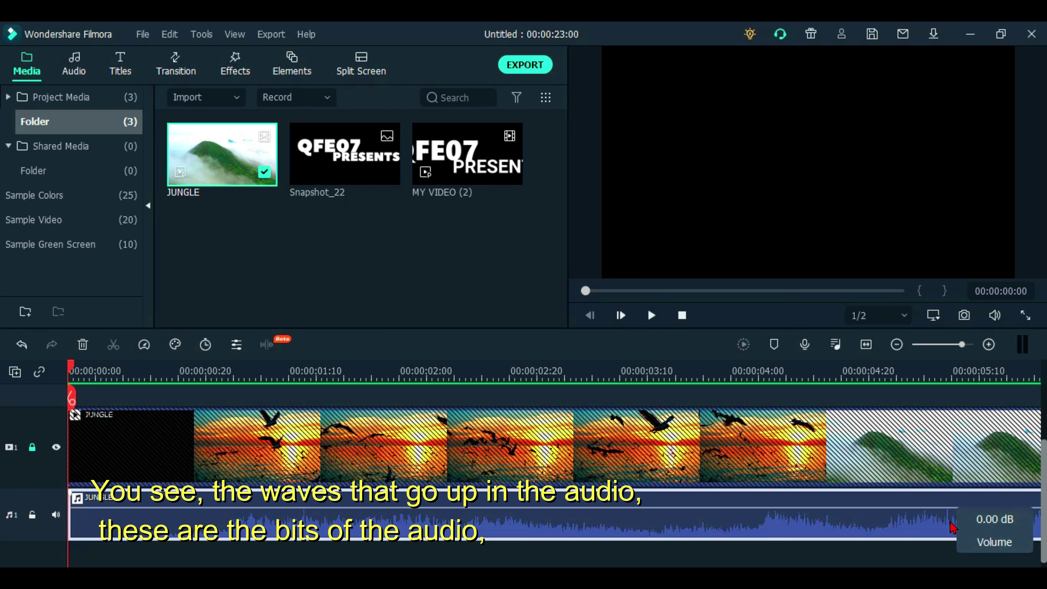
click(56, 516)
click(651, 315)
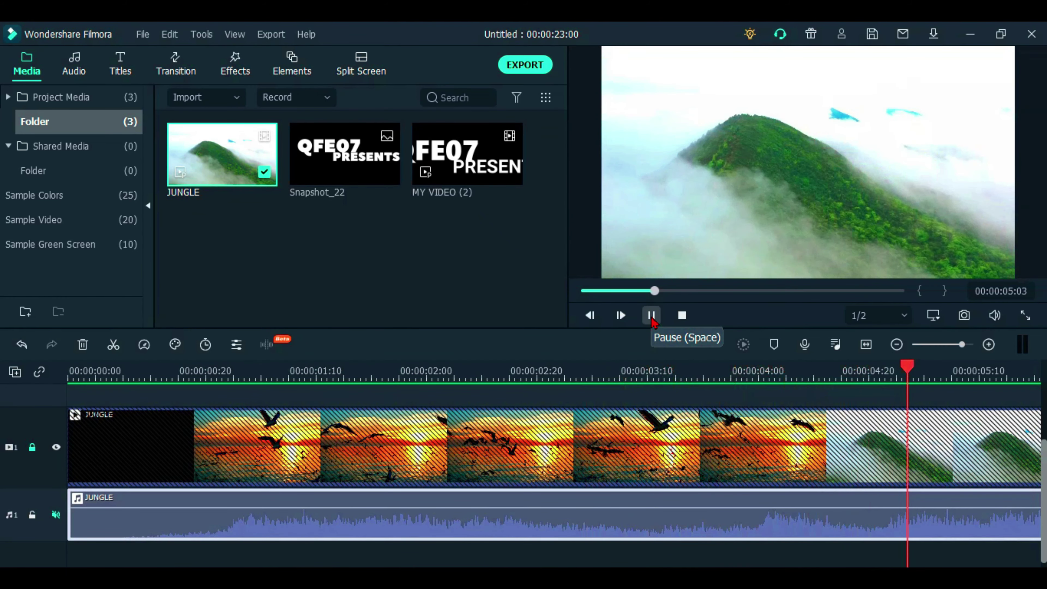
click(652, 315)
Step: Split the JUNGLE video clip at 00:00:07:11, where the beat starts in the audio waveform
mouse_move(638, 362)
drag(648, 362, 402, 363)
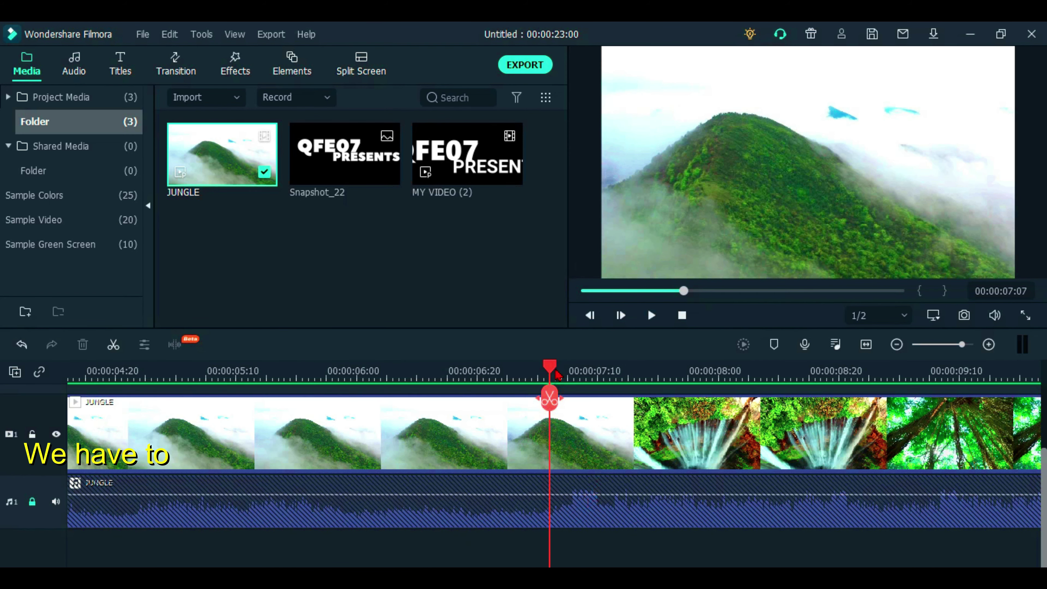
drag(555, 370, 574, 374)
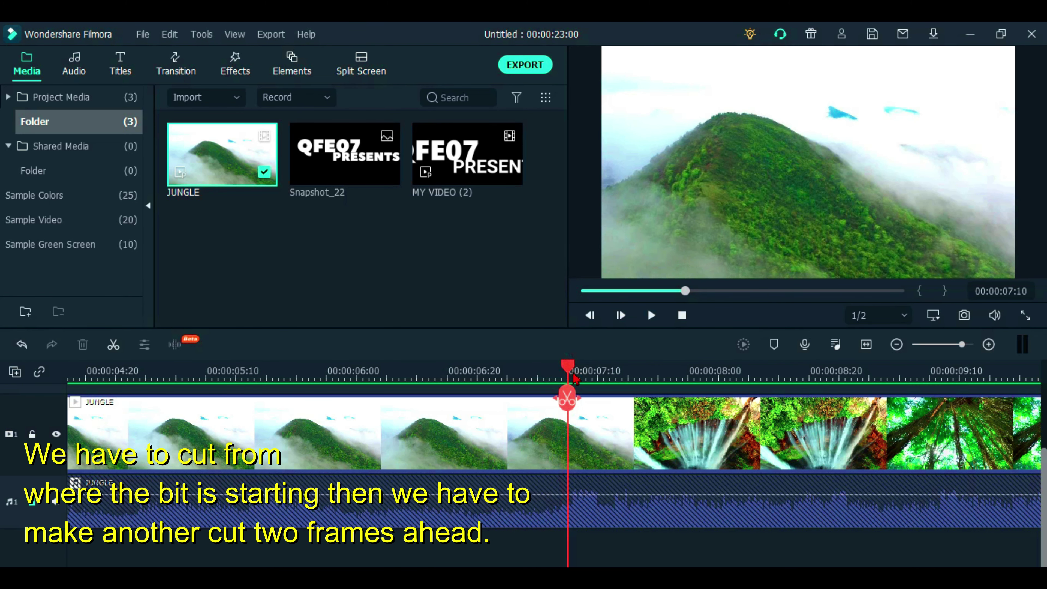
click(574, 374)
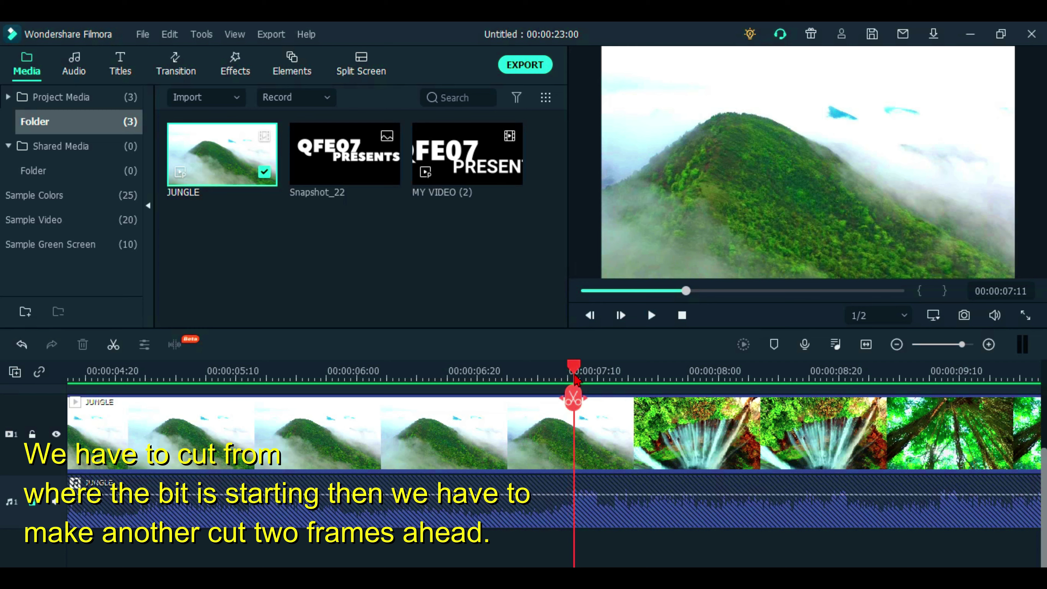
click(574, 398)
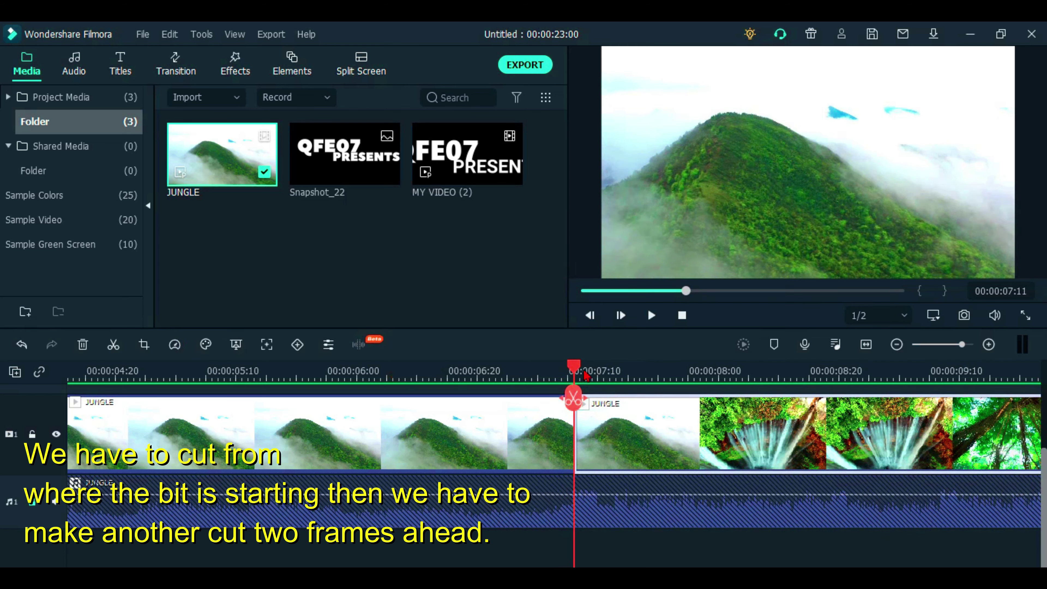
Step: Make another split in the JUNGLE video clip two frames ahead, at 00:00:07:13
click(621, 316)
click(622, 316)
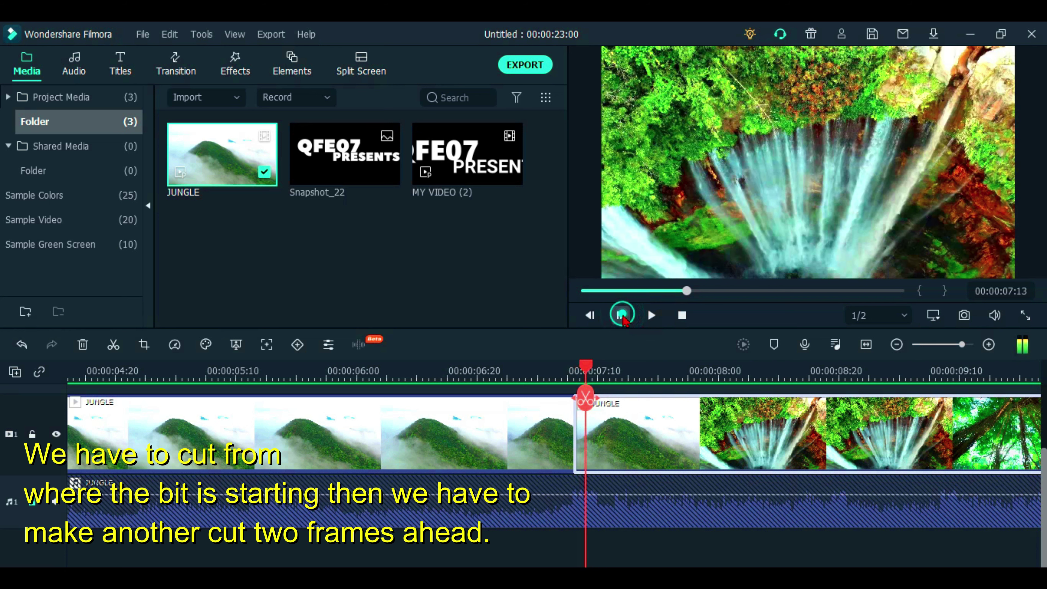
click(593, 401)
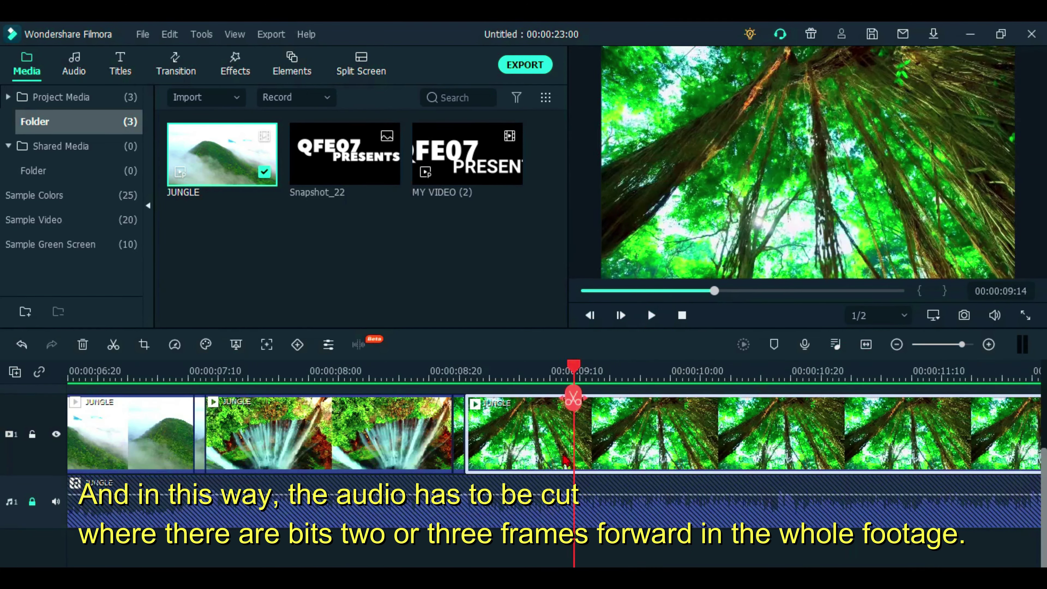
Step: Continue splitting the JUNGLE video clip at each following audio beat and again two or three frames after it
click(651, 315)
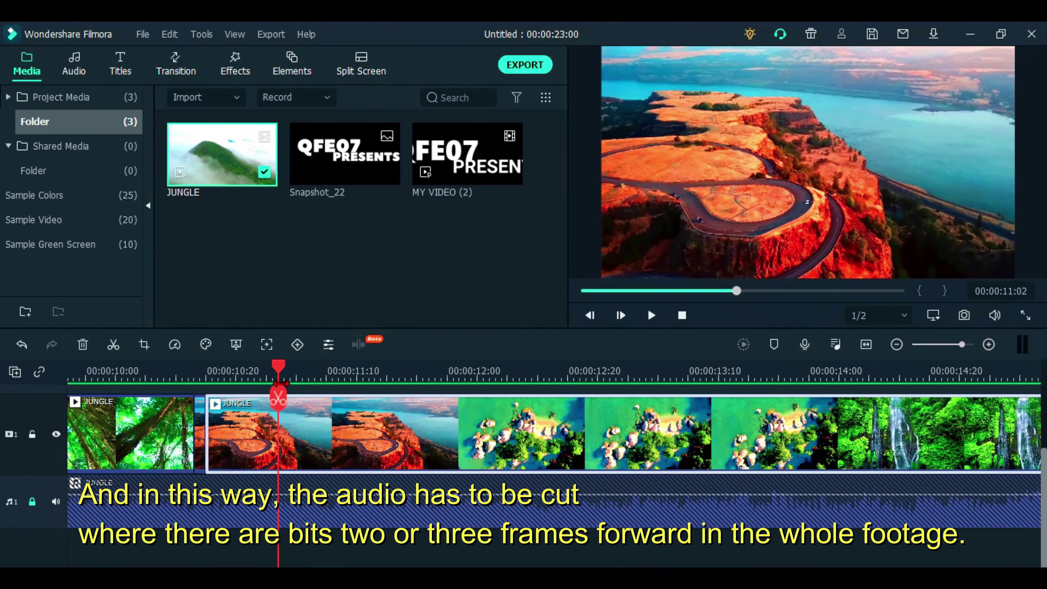
click(460, 369)
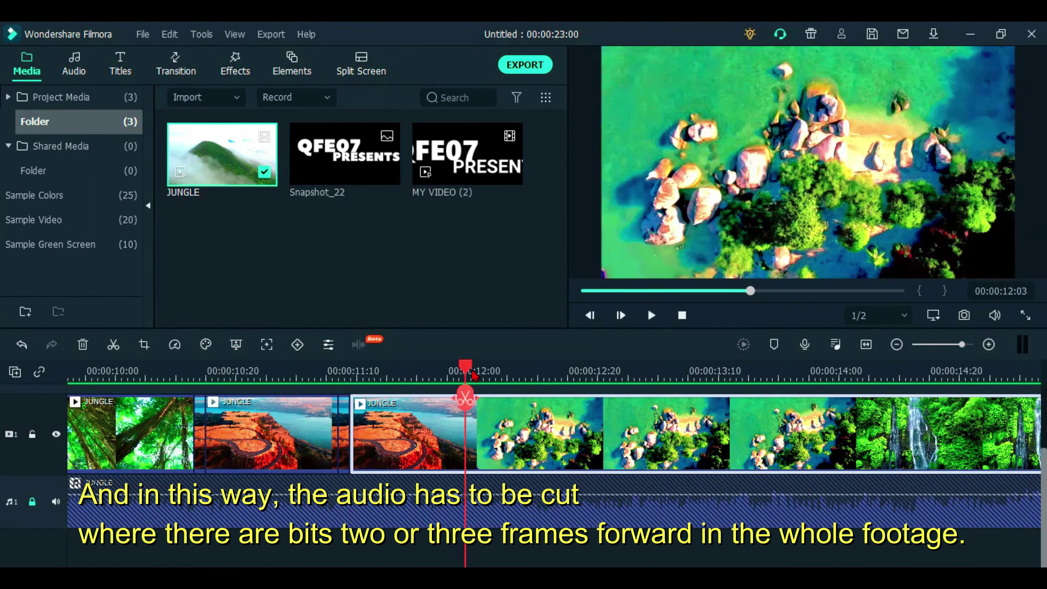
click(639, 370)
click(652, 315)
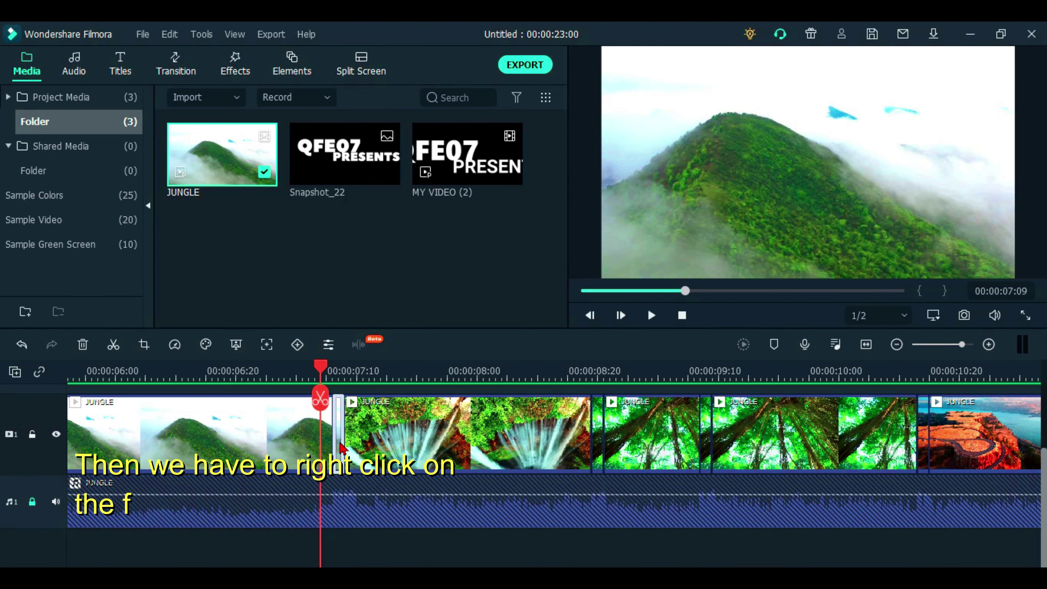
Step: Apply a reversed Pan & Zoom to the short segment at 00:00:07:11, starting from a 2058 x 1158 frame and ending on the full frame
right_click(340, 446)
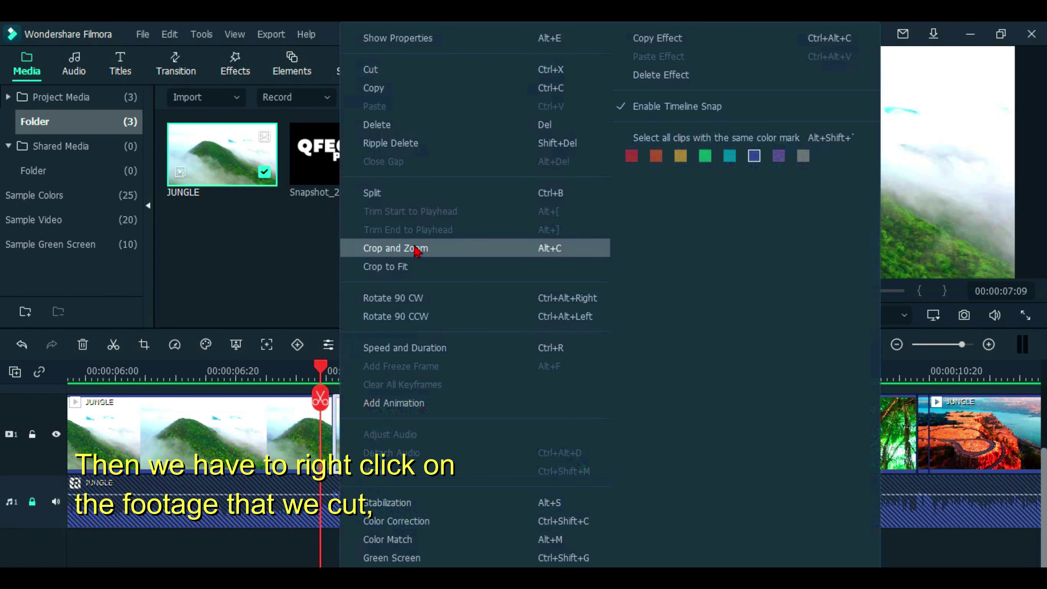
click(418, 251)
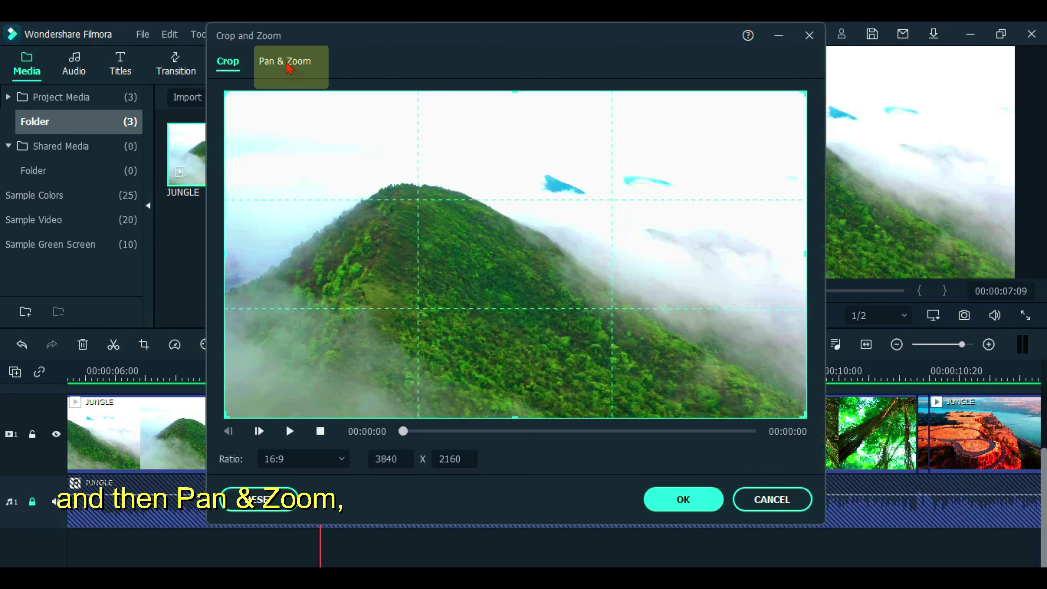
click(289, 66)
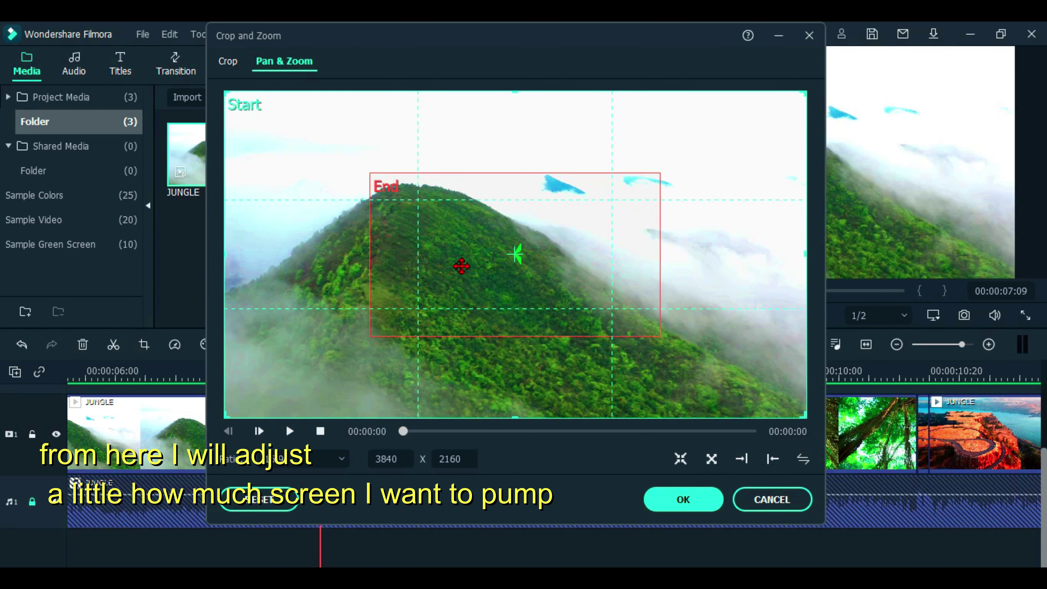
click(461, 265)
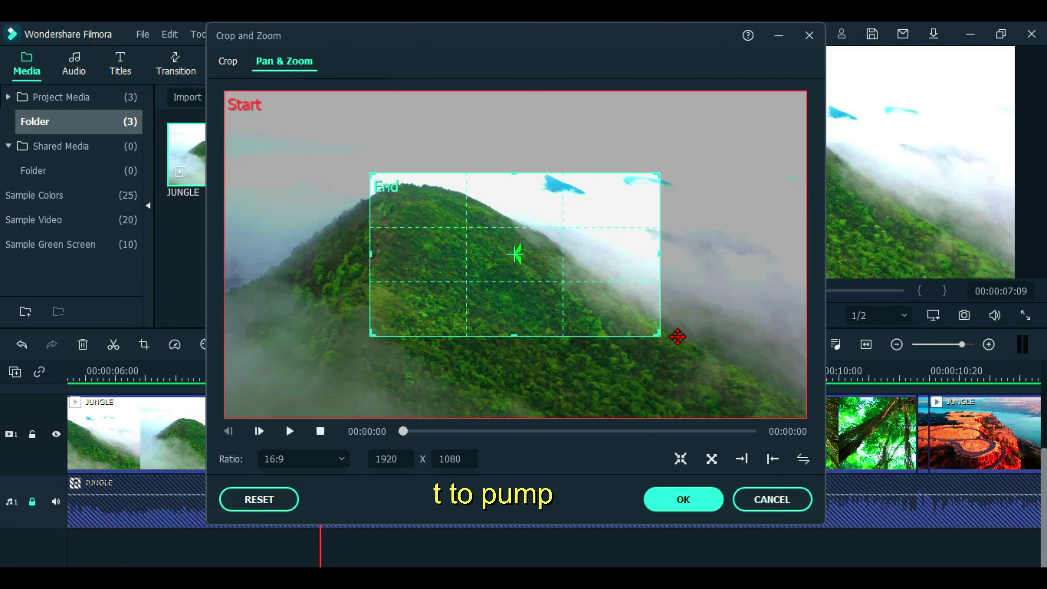
drag(658, 332, 683, 350)
drag(522, 286, 497, 278)
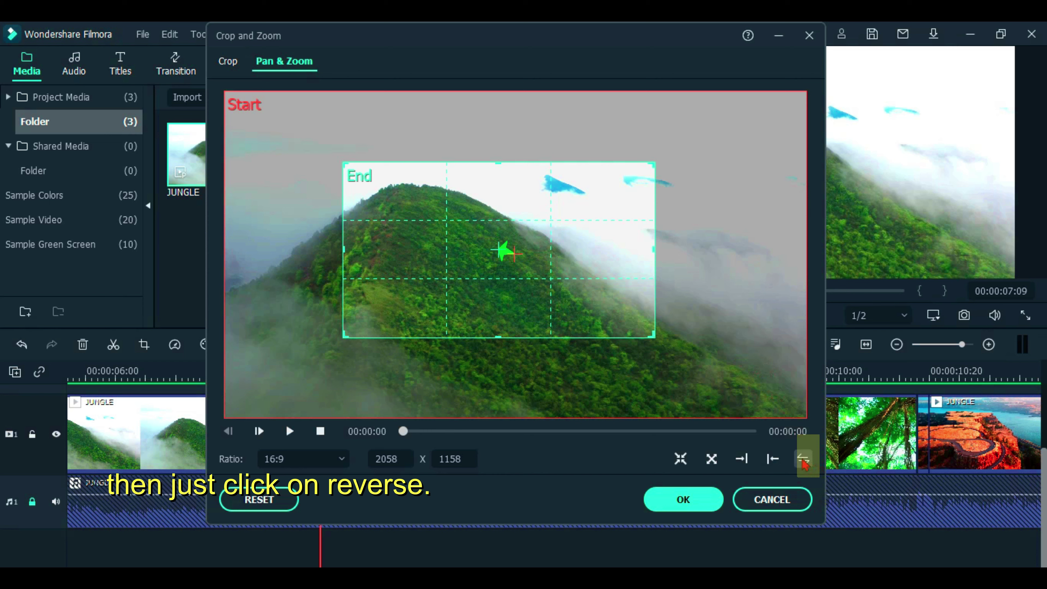
click(804, 459)
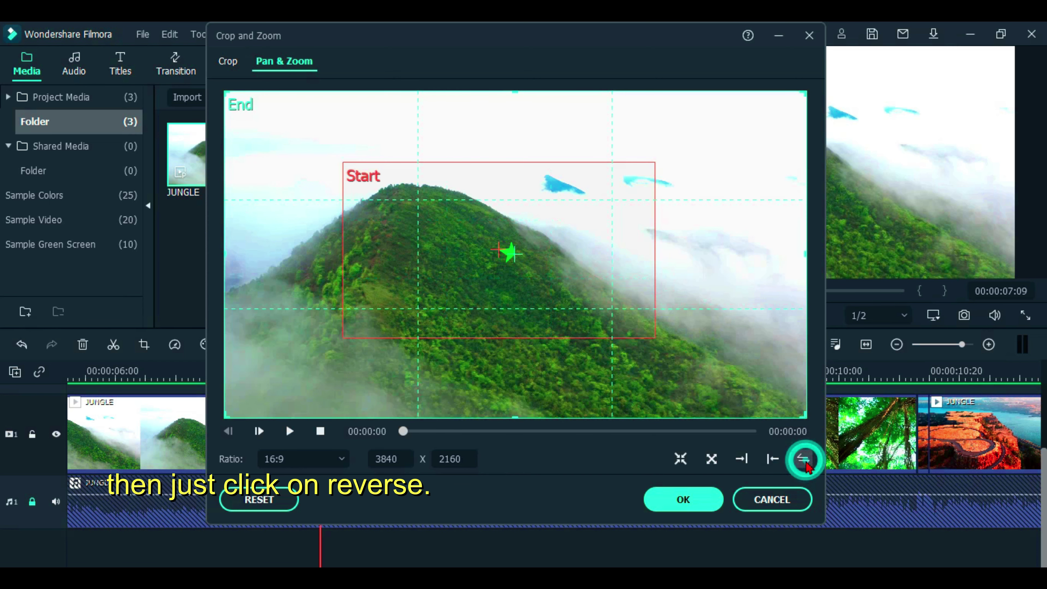
click(686, 501)
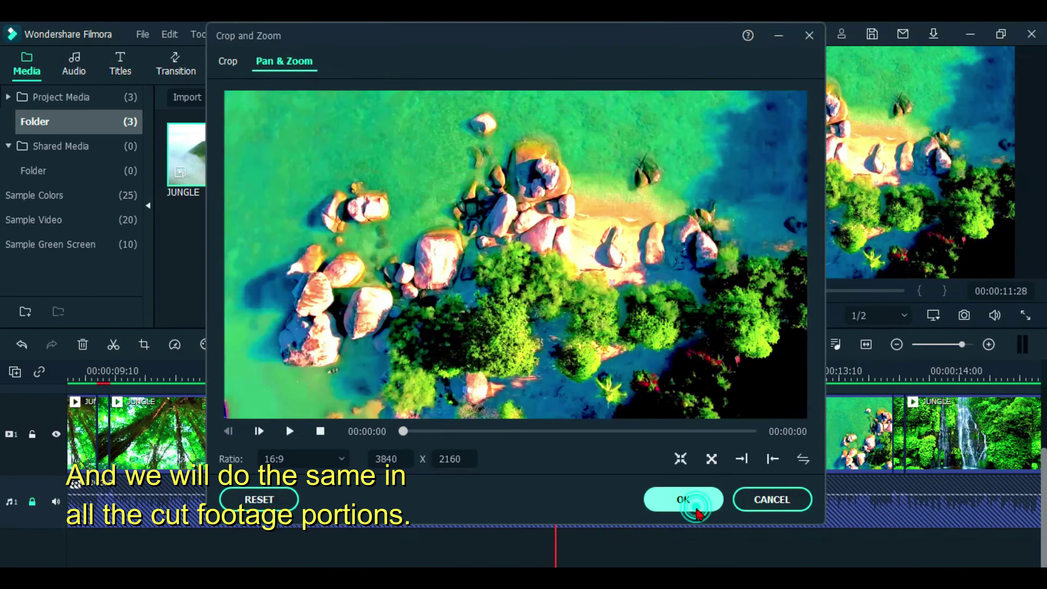
Step: Apply the same Pan & Zoom effect to the remaining short cut segments, through the snowy sunset footage
click(685, 499)
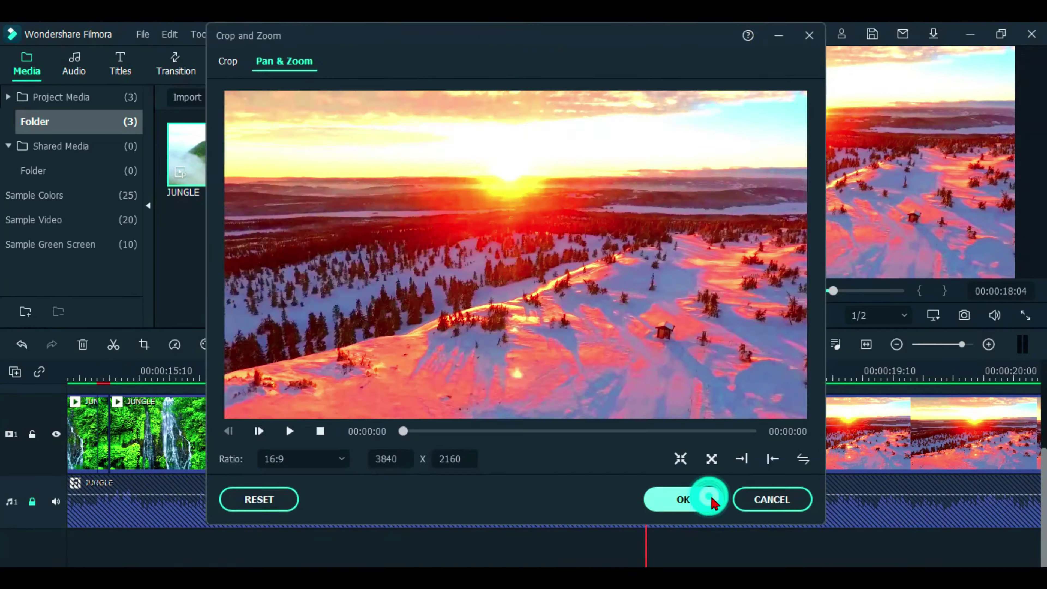
click(701, 495)
Step: Render the timeline preview and play the footage to check the zoom pulses on the beats
click(743, 344)
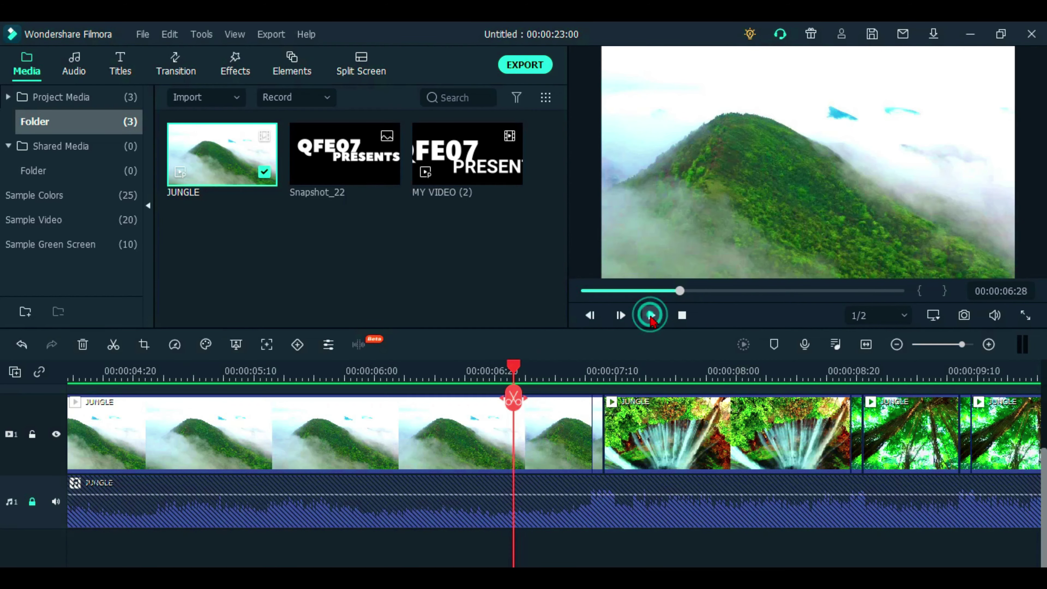
click(651, 316)
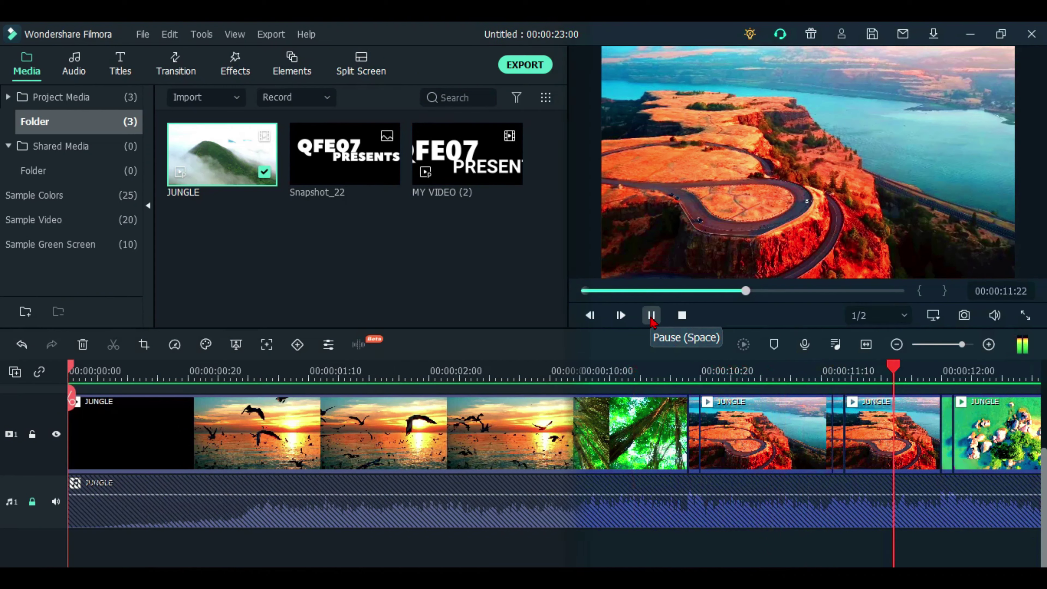
click(676, 317)
Step: Place MY VIDEO (2) on video track 2 at about 00:00:00:22 and set its blending mode to Multiply
scroll(616, 436, up, 3)
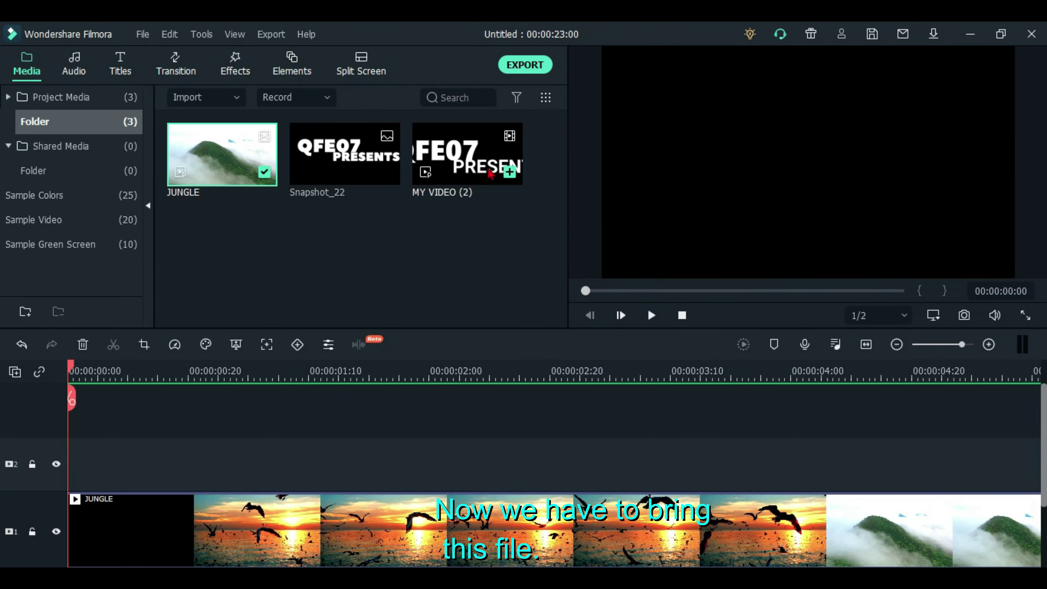
drag(472, 173, 206, 483)
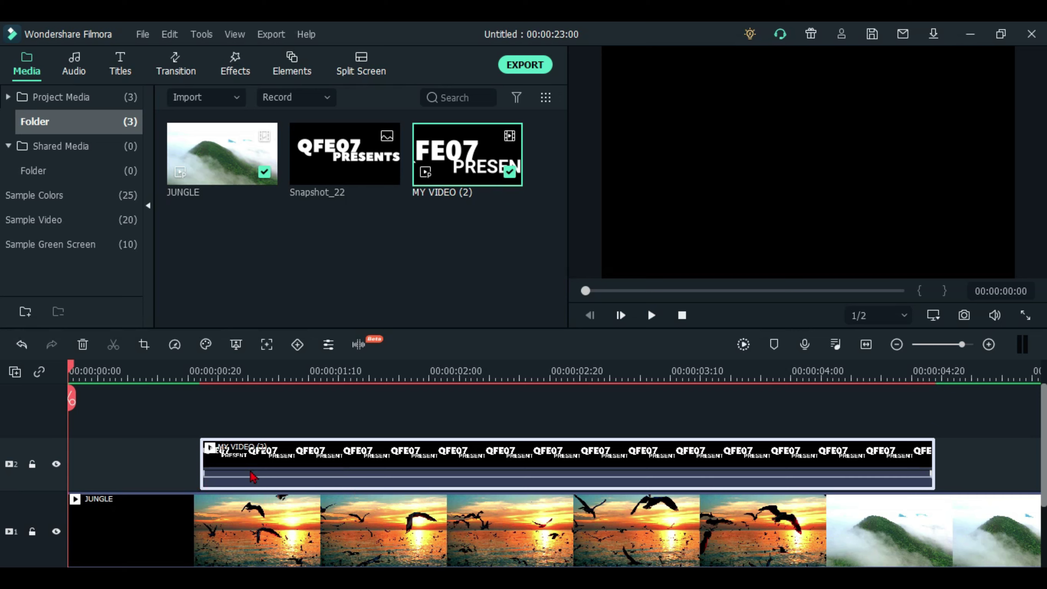
double_click(380, 468)
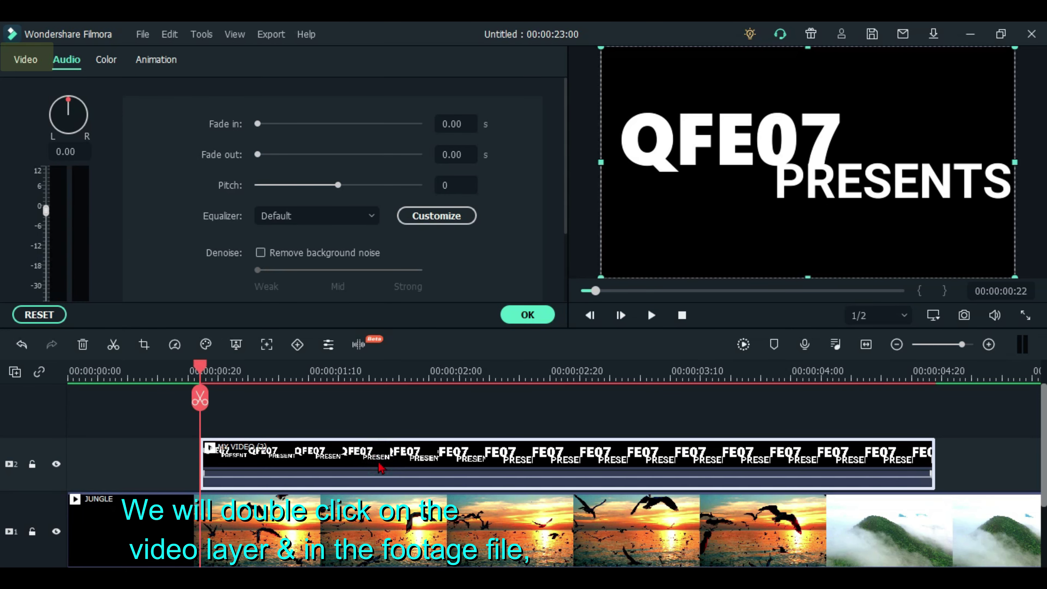
click(34, 66)
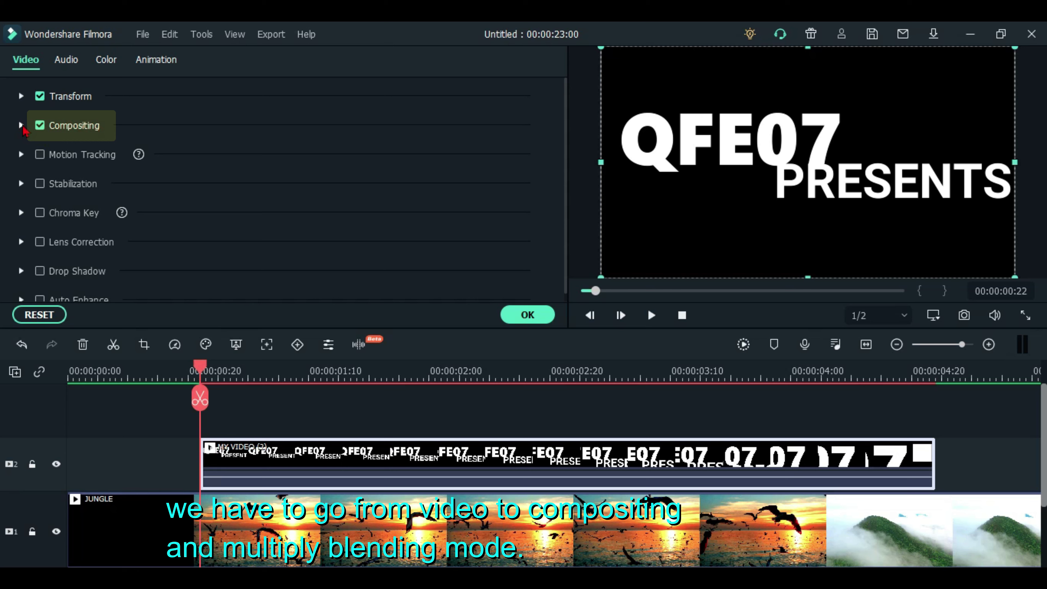
click(22, 125)
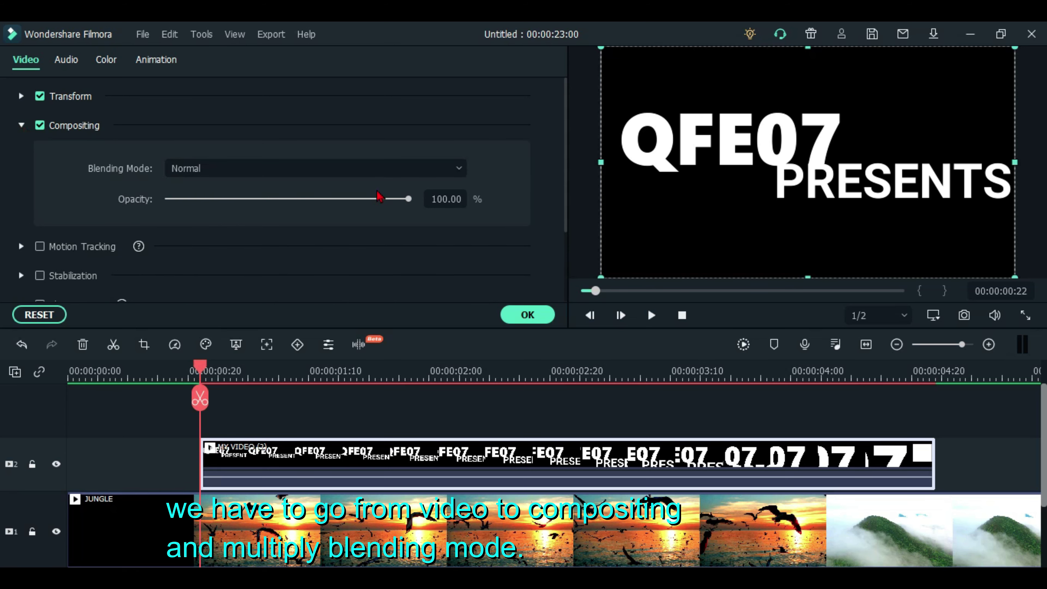
click(379, 169)
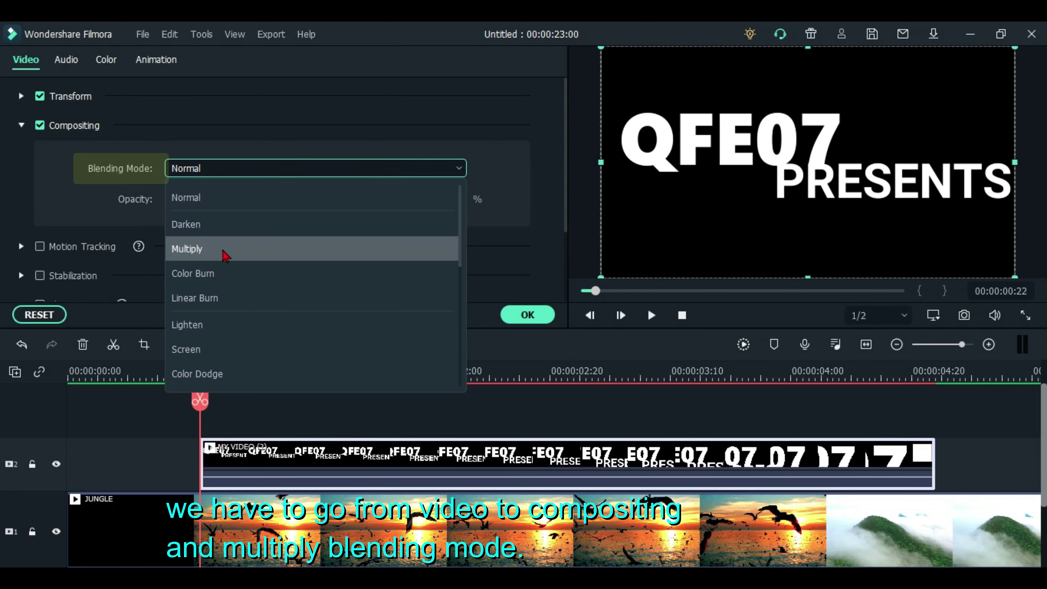
click(225, 250)
Step: Move the MY VIDEO (2) title clip earlier so it starts at 00:00:00:10, and confirm its settings
mouse_move(200, 371)
mouse_down()
mouse_move(145, 371)
mouse_move(205, 371)
mouse_move(191, 365)
mouse_up()
drag(317, 463, 242, 452)
click(160, 371)
click(129, 363)
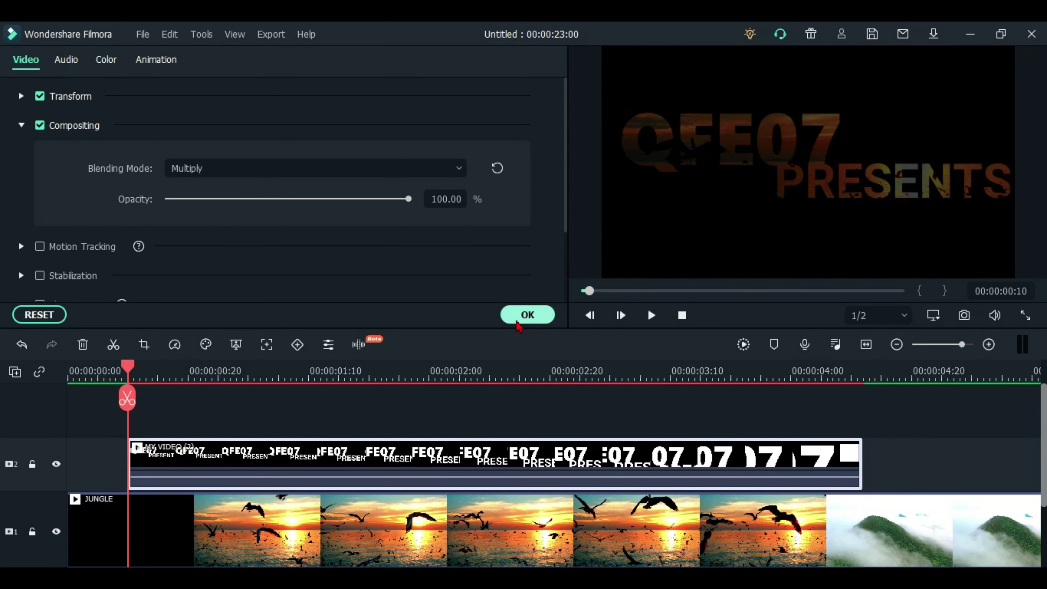
click(518, 321)
Step: Render the preview and play the intro with the footage blended inside the title text
click(742, 347)
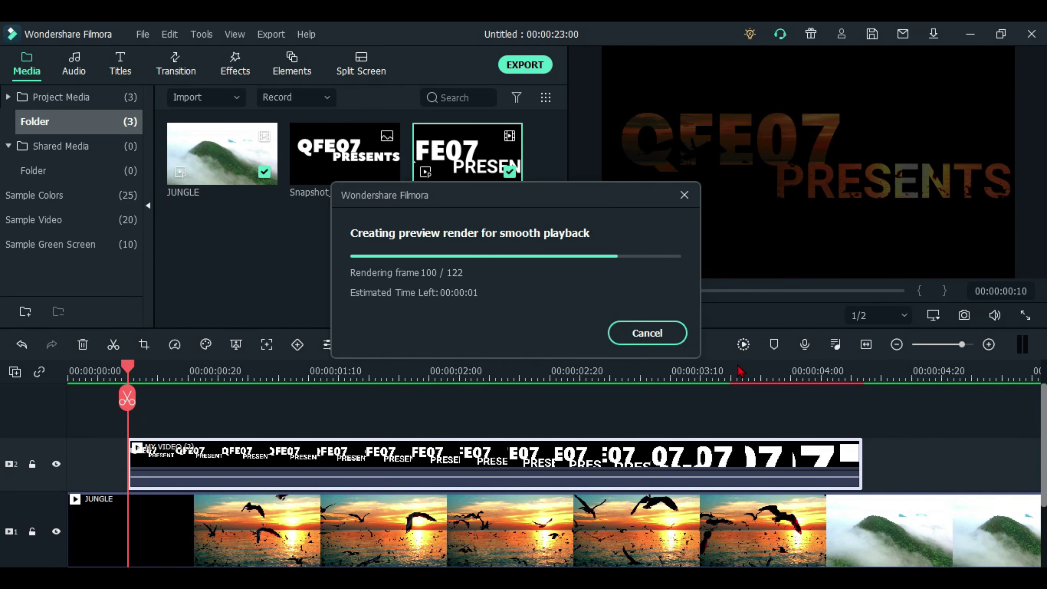
click(652, 315)
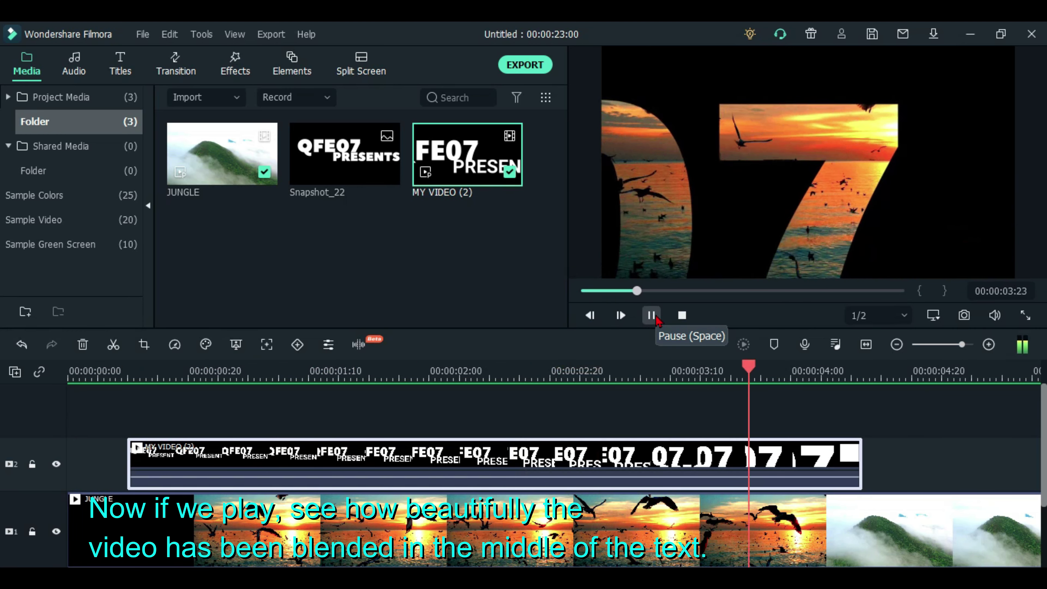
click(652, 315)
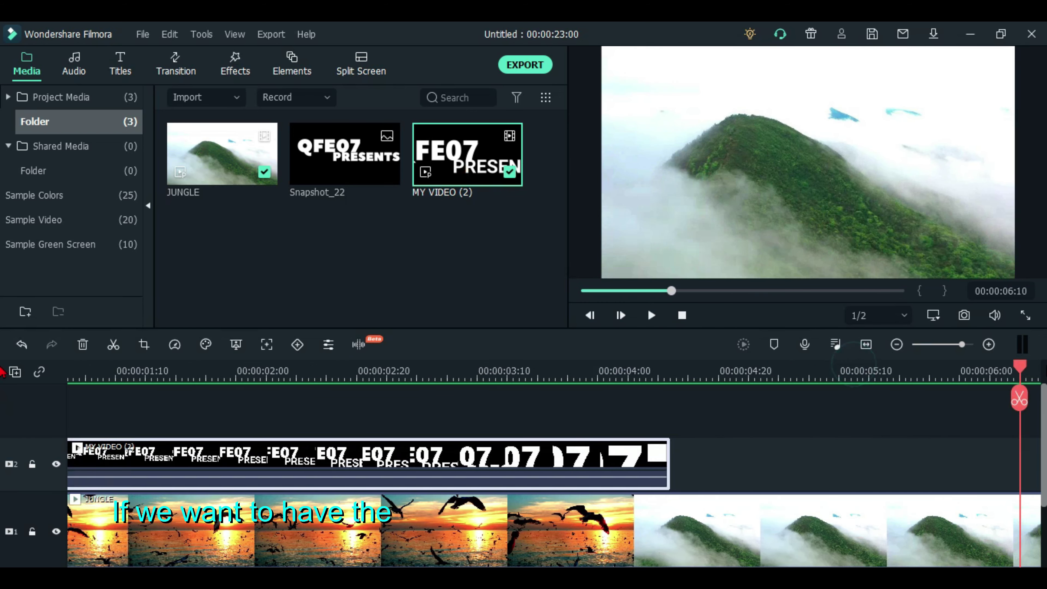
Step: Add a second copy of MY VIDEO (2) to video track 2, ending together with the JUNGLE footage
click(868, 291)
drag(566, 369, 594, 366)
drag(452, 194, 243, 458)
drag(585, 367, 405, 367)
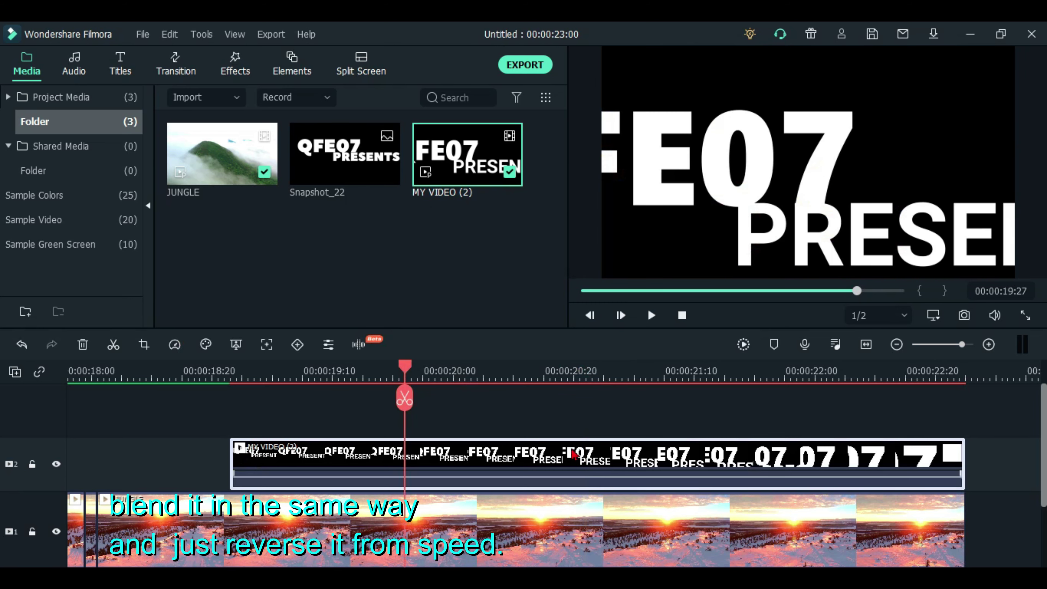
Step: Set the closing MY VIDEO (2) clip's blending mode to Multiply and reverse its playback
double_click(574, 454)
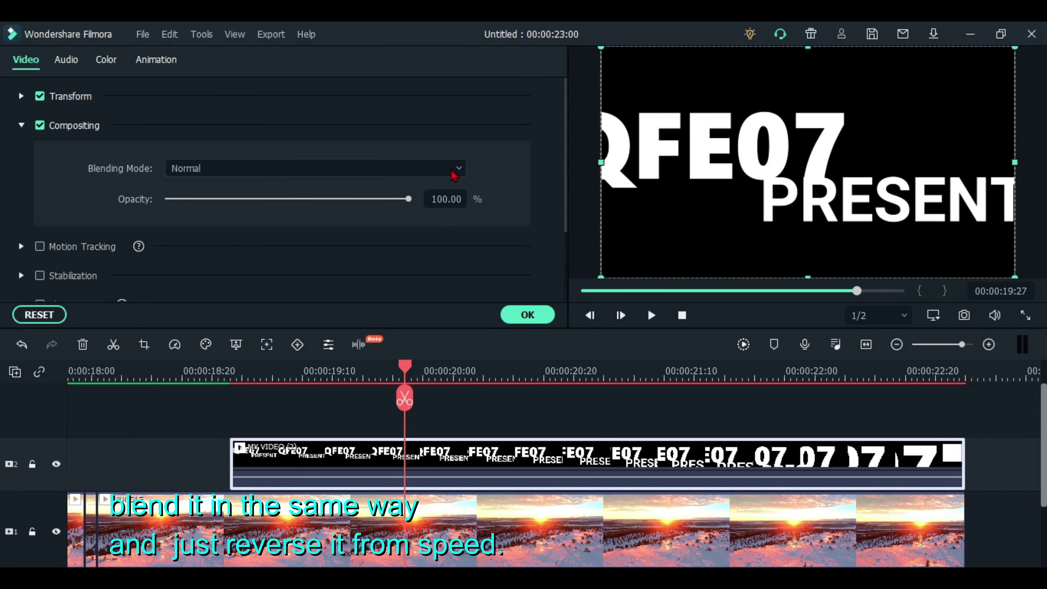
click(432, 169)
click(268, 248)
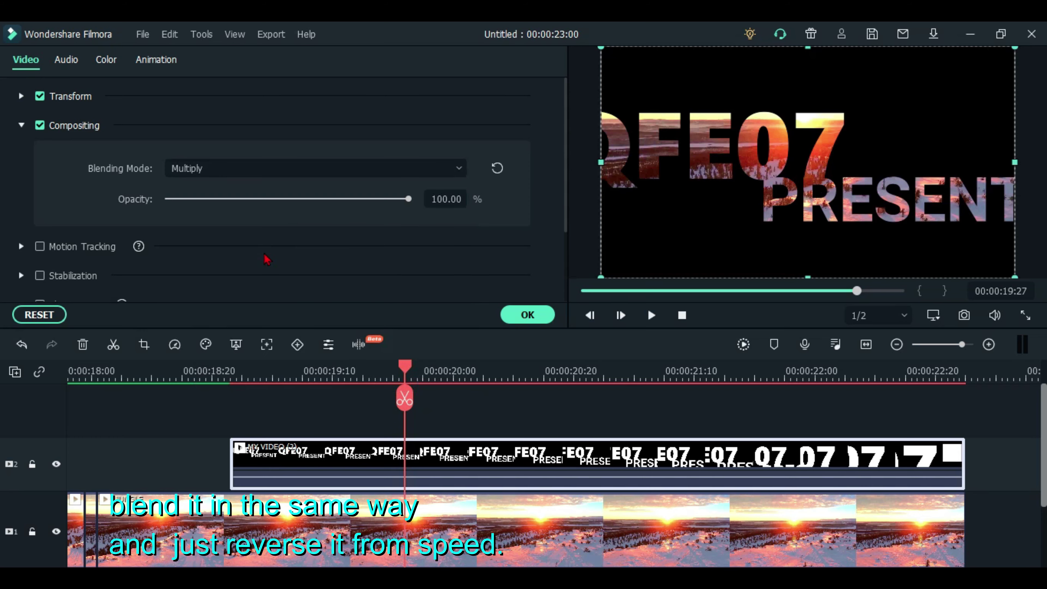
click(181, 348)
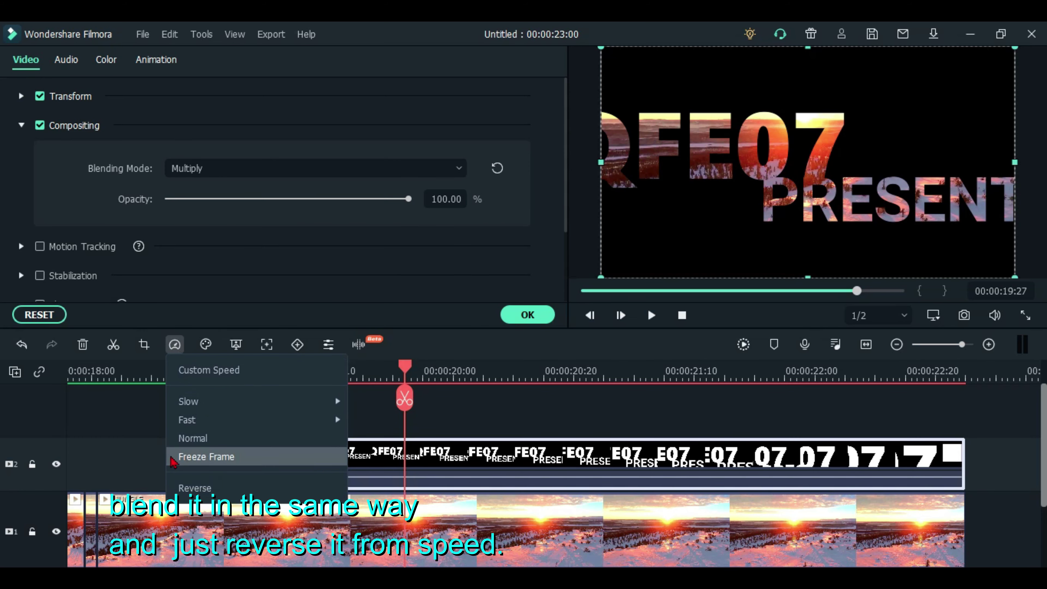
click(260, 488)
Step: Render the closing title section and play the outro from 00:00:18:27
drag(404, 365, 224, 371)
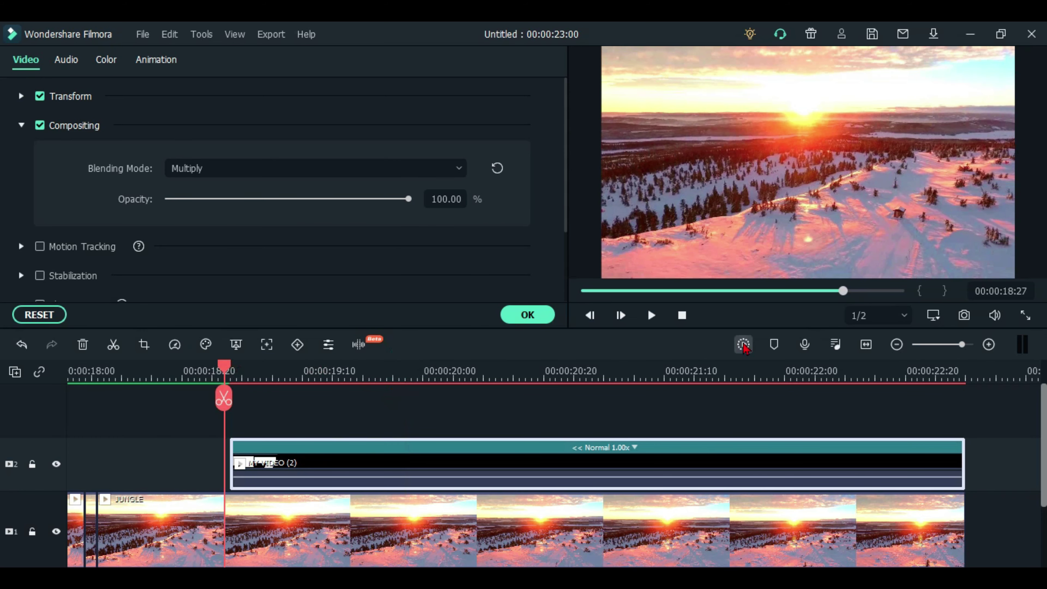
click(743, 346)
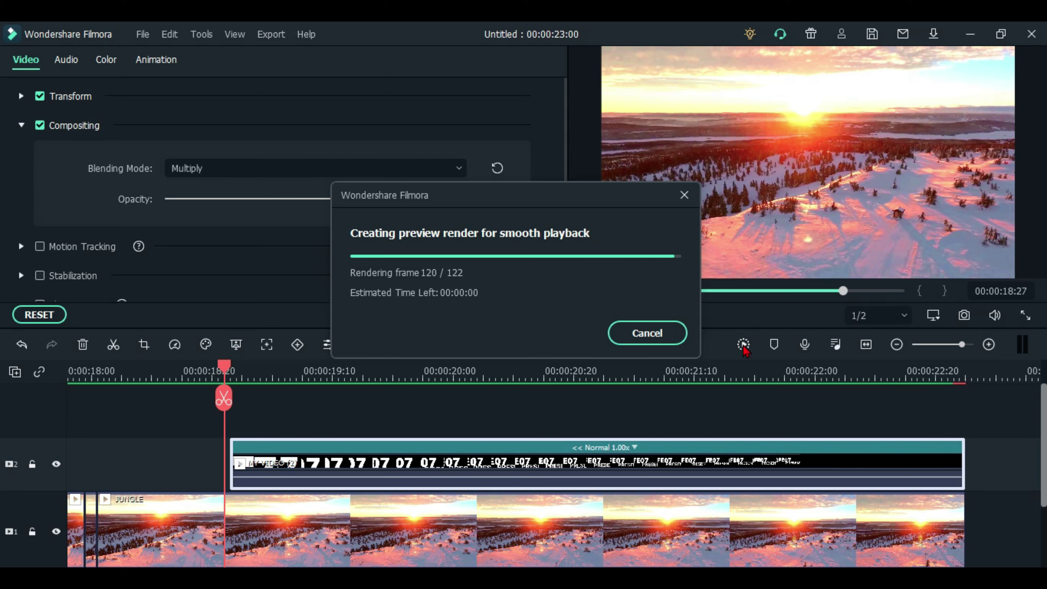
click(650, 315)
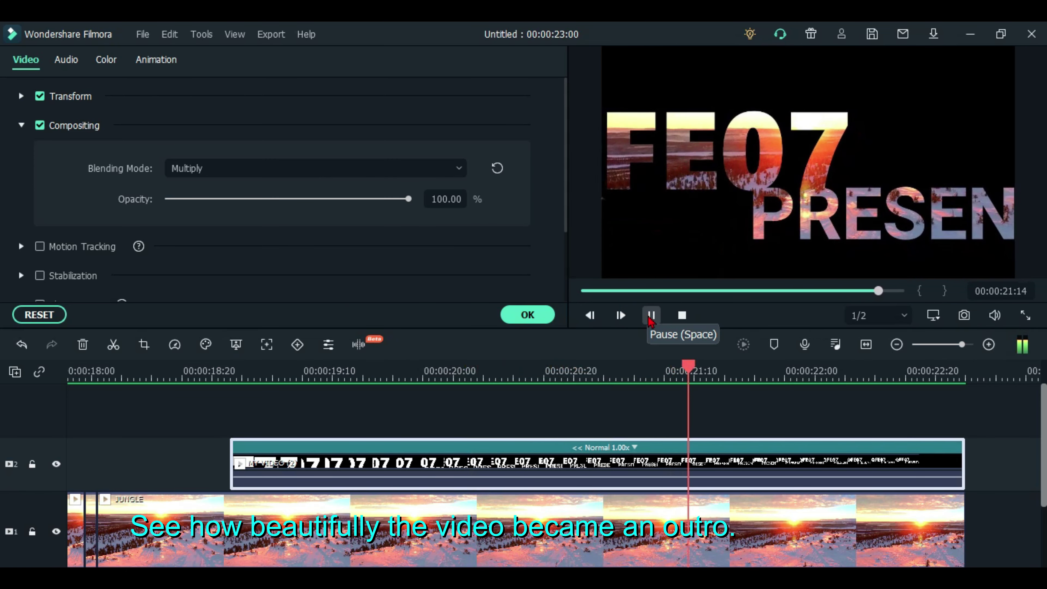
click(650, 315)
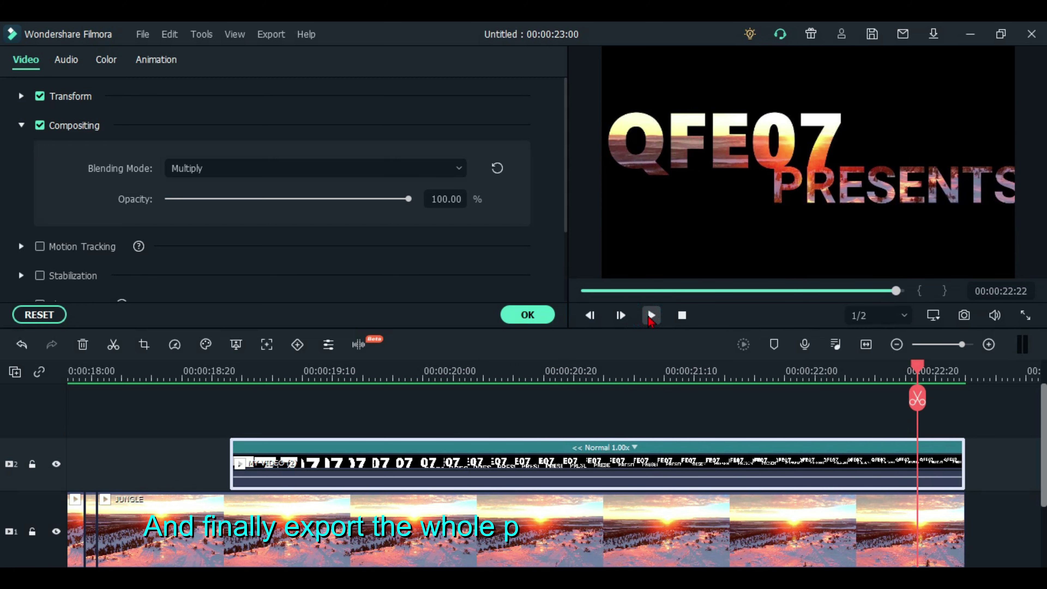